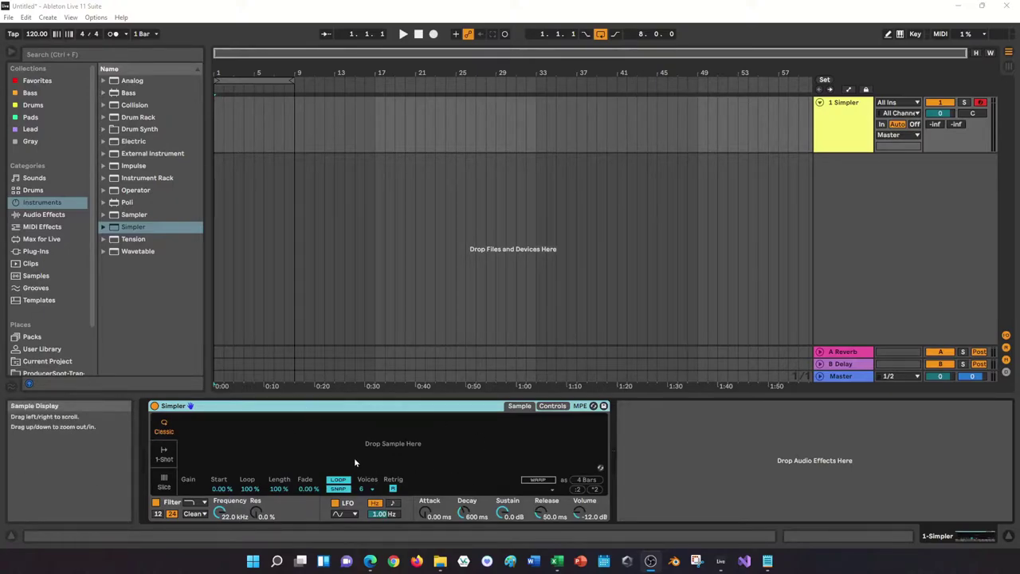
# Load STE-012_Geese.wav from the Demo folder into Simpler, with Warp off and Loop on.
pyautogui.click(443, 562)
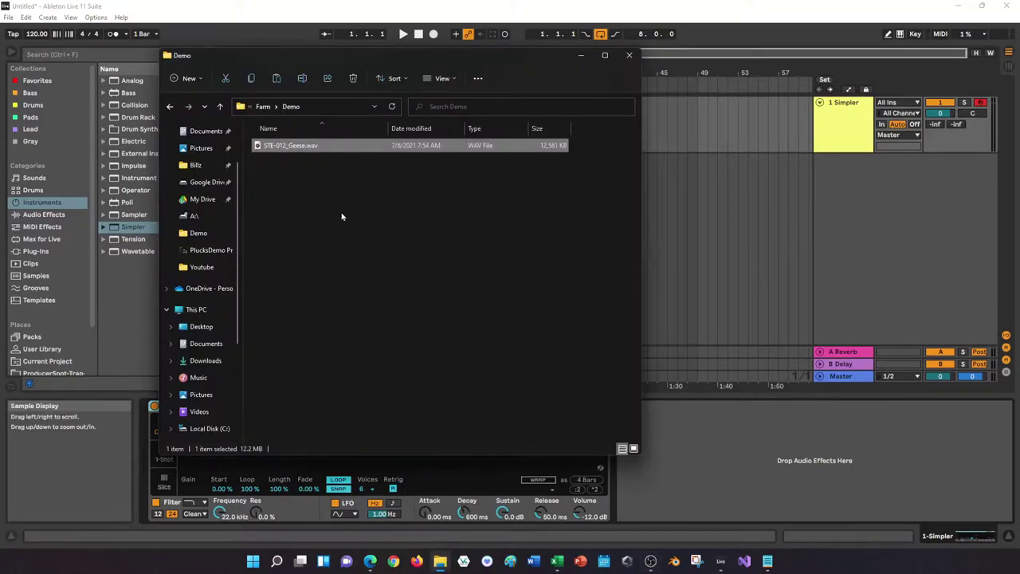
pyautogui.doubleClick(291, 150)
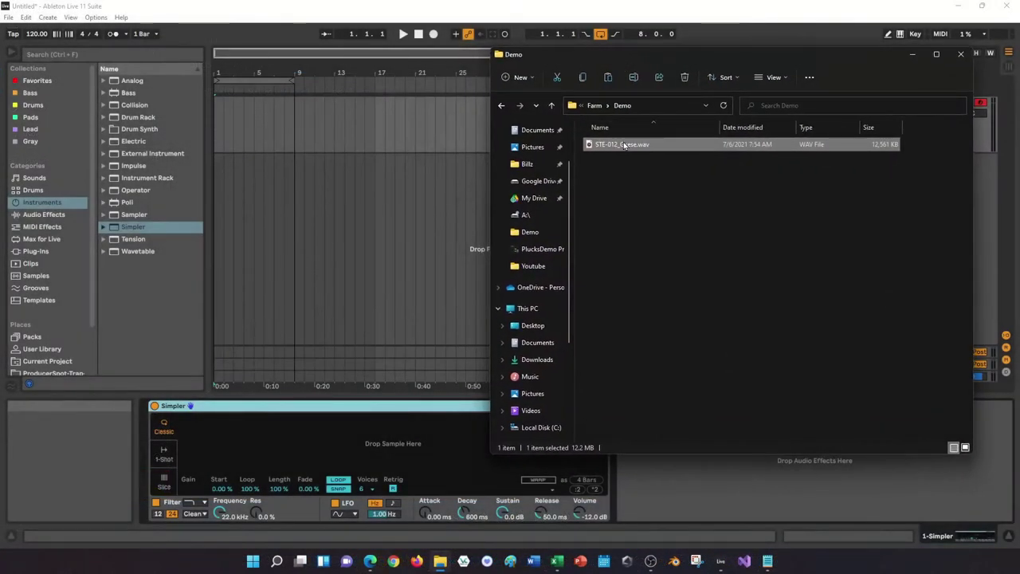
pyautogui.moveTo(624, 144); pyautogui.dragTo(279, 452)
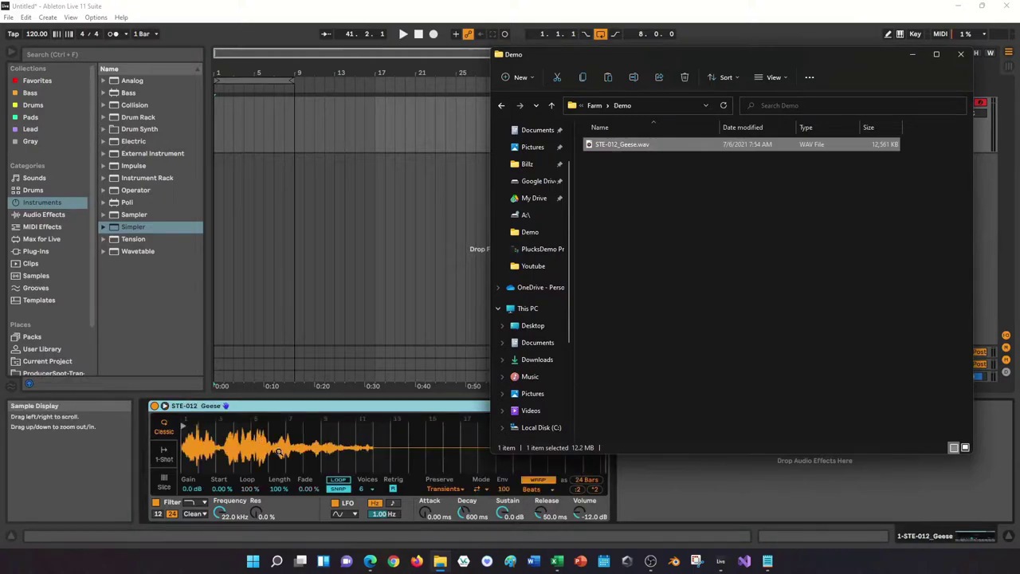
pyautogui.click(539, 480)
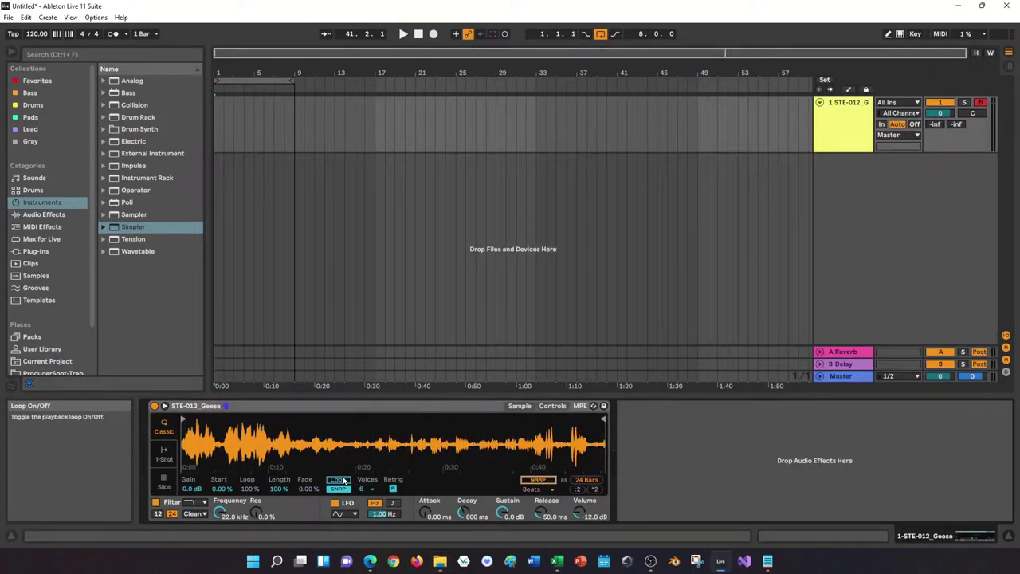
pyautogui.click(339, 480)
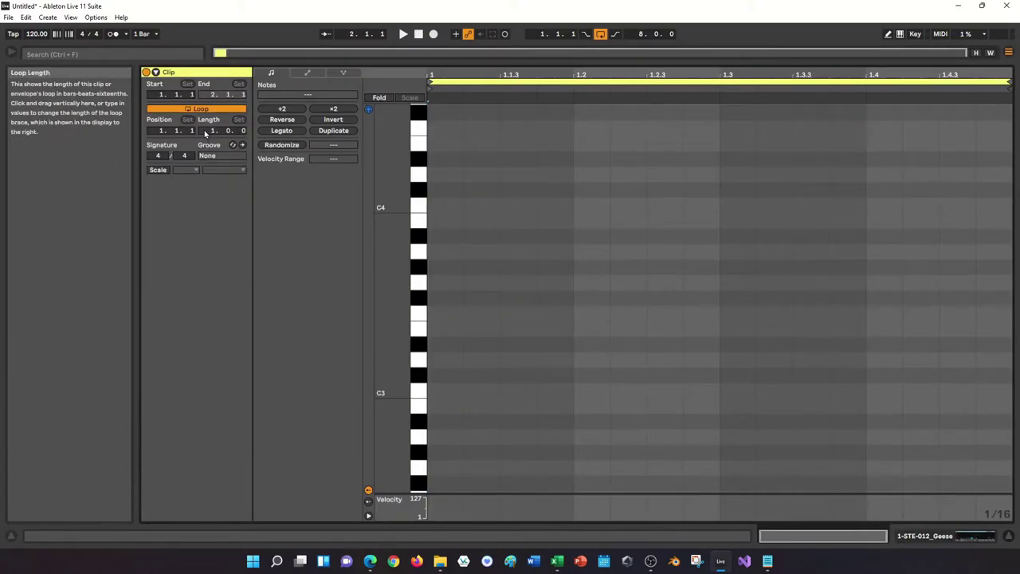
# Set the MIDI clip's loop length to 4 bars and fill it with one C3 note on a fixed 4 Bars grid.
pyautogui.write('4')
pyautogui.press('Return')
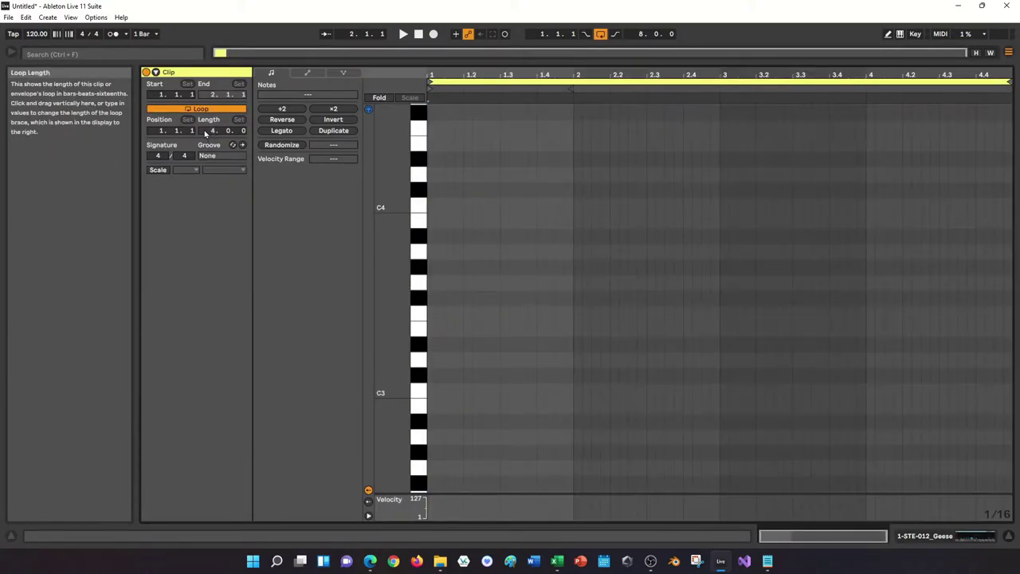
pyautogui.rightClick(520, 205)
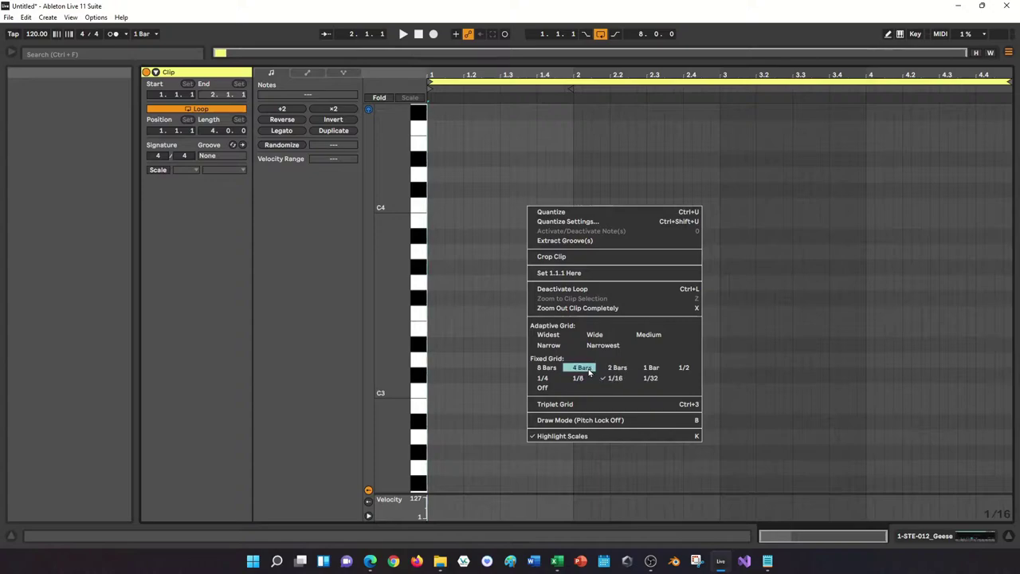
pyautogui.click(580, 365)
pyautogui.doubleClick(438, 391)
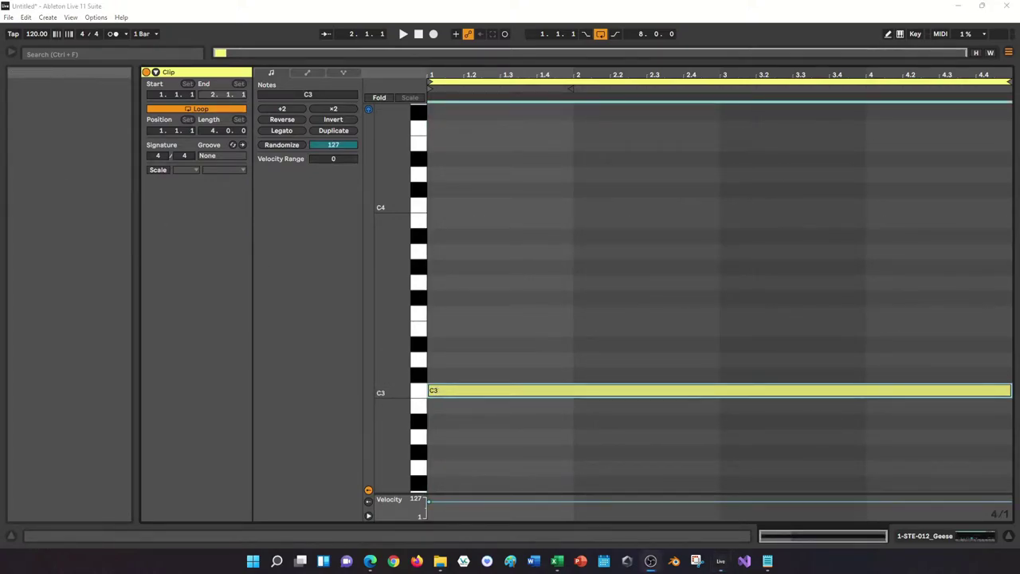
# Extend the clip and the arrangement loop to 4 bars, start playback and show the track's devices.
pyautogui.moveTo(412, 66); pyautogui.dragTo(412, 339)
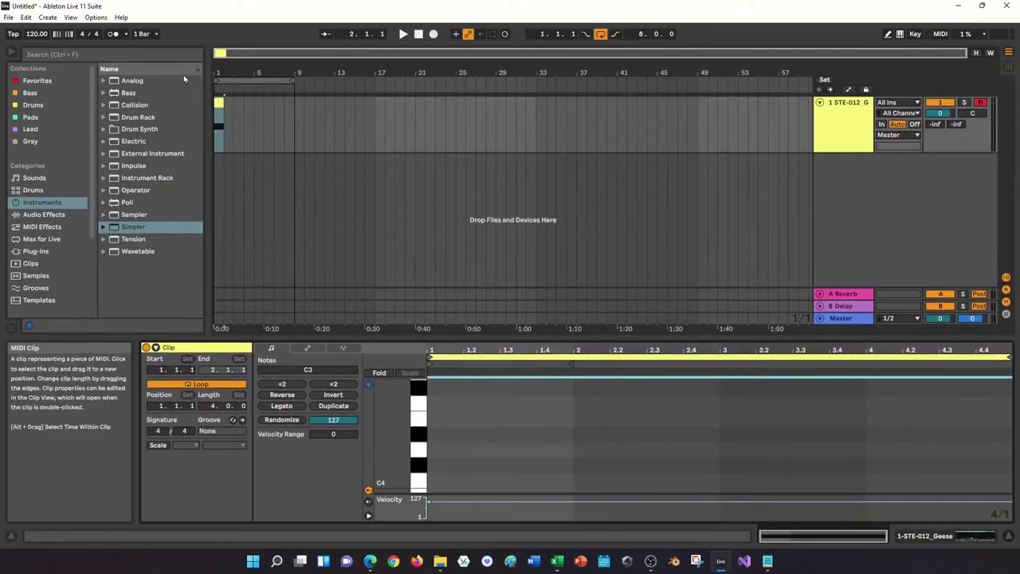
pyautogui.click(403, 33)
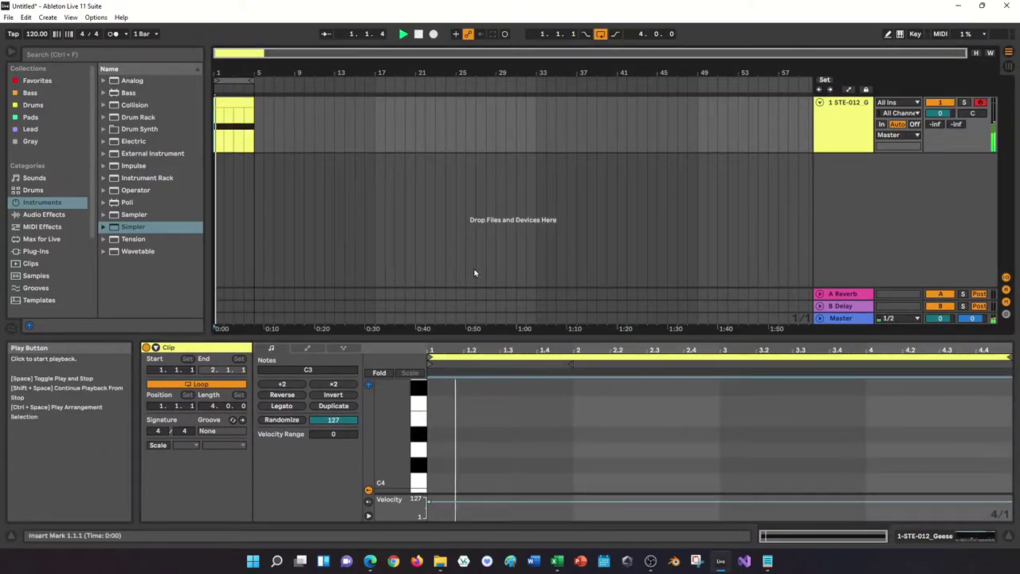
pyautogui.click(985, 537)
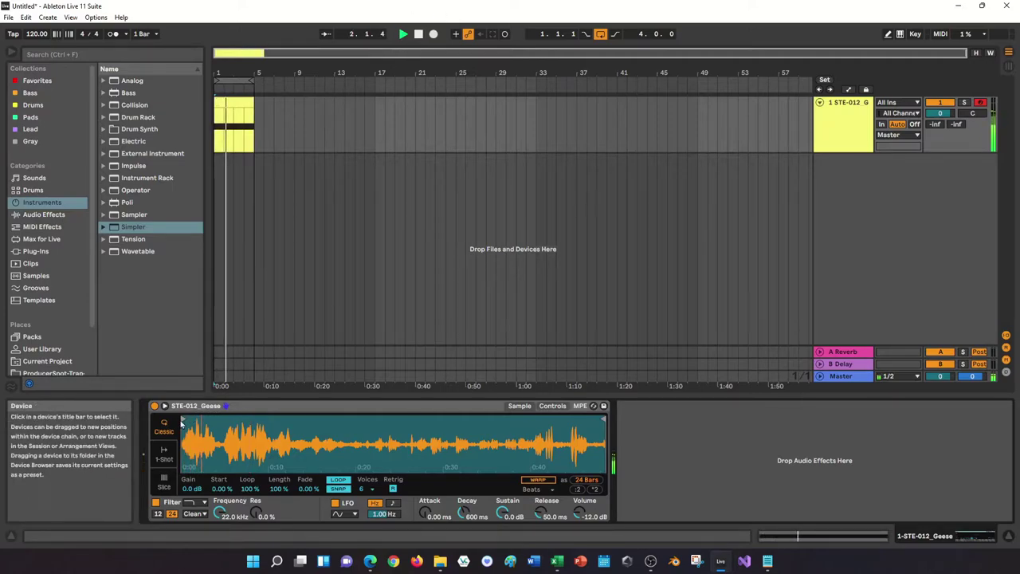
# Narrow Simpler's playback region to a single goose honk at about 0:29 and restart playback.
pyautogui.moveTo(182, 418); pyautogui.dragTo(415, 418)
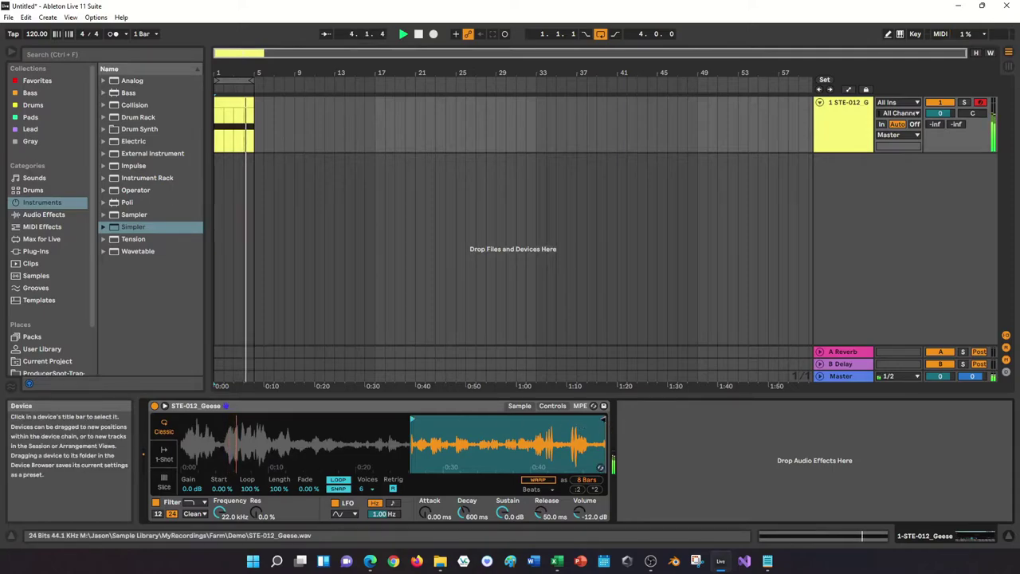
pyautogui.moveTo(604, 417)
pyautogui.mouseDown()
pyautogui.moveTo(444, 419)
pyautogui.moveTo(428, 430)
pyautogui.mouseUp()
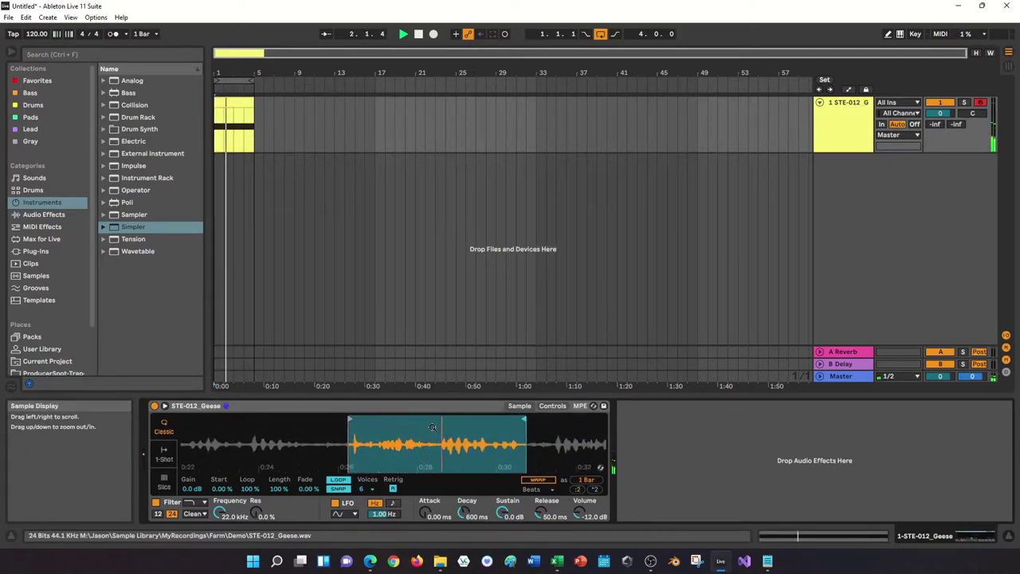
pyautogui.moveTo(350, 419); pyautogui.dragTo(436, 423)
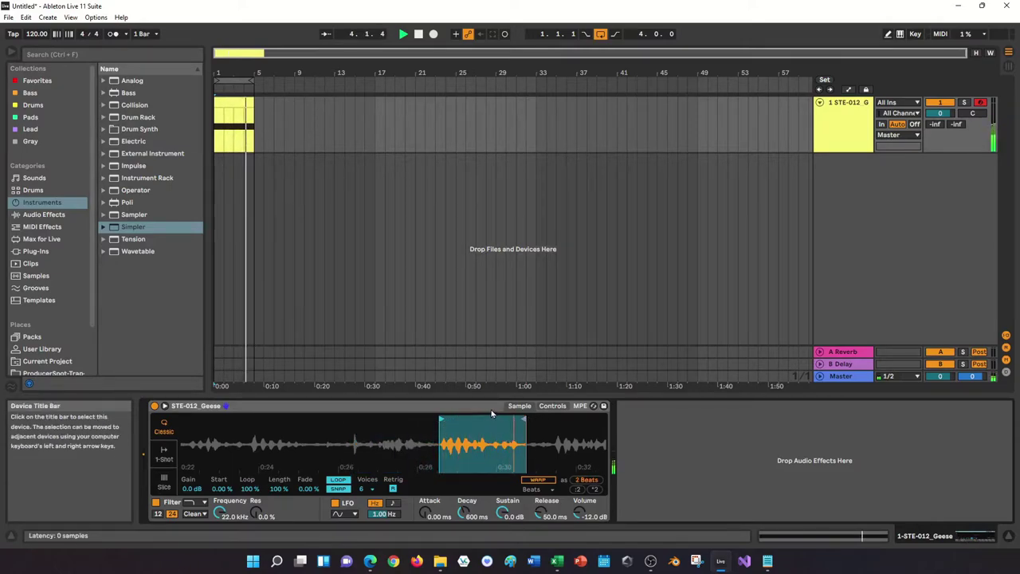
pyautogui.moveTo(493, 421); pyautogui.dragTo(493, 431)
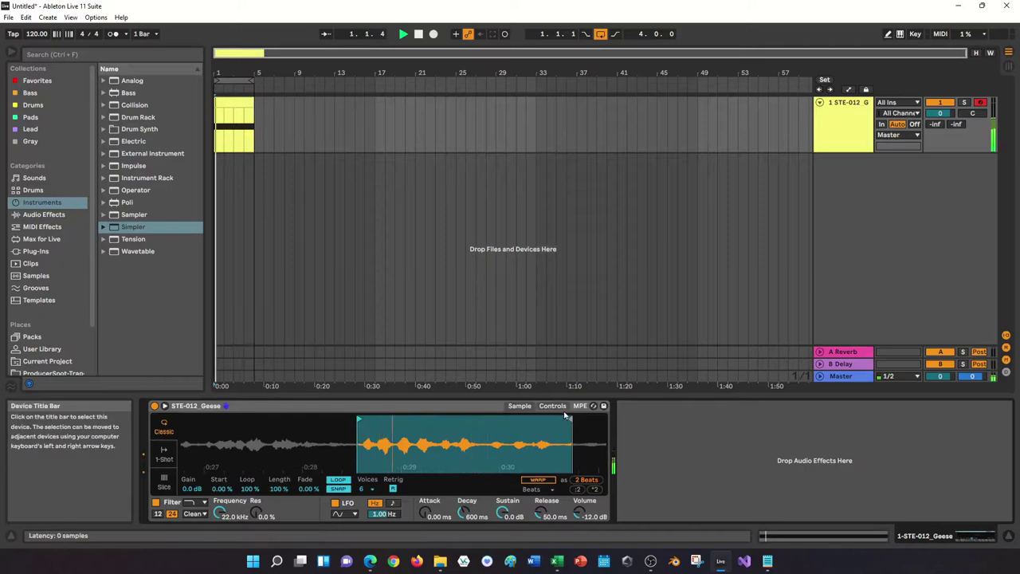
pyautogui.moveTo(571, 422)
pyautogui.mouseDown()
pyautogui.moveTo(413, 433)
pyautogui.moveTo(393, 419)
pyautogui.mouseUp()
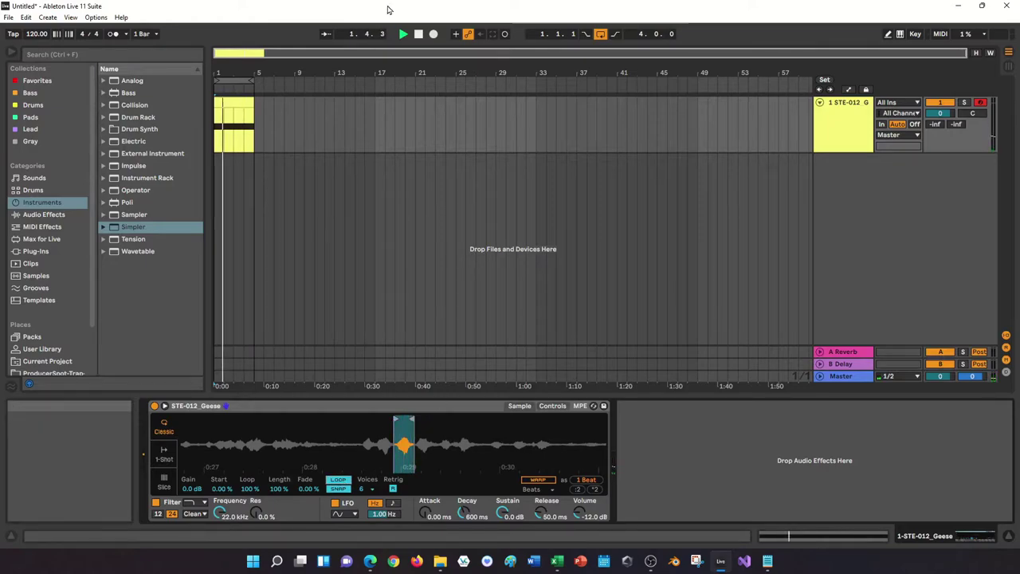
pyautogui.click(417, 35)
pyautogui.click(401, 36)
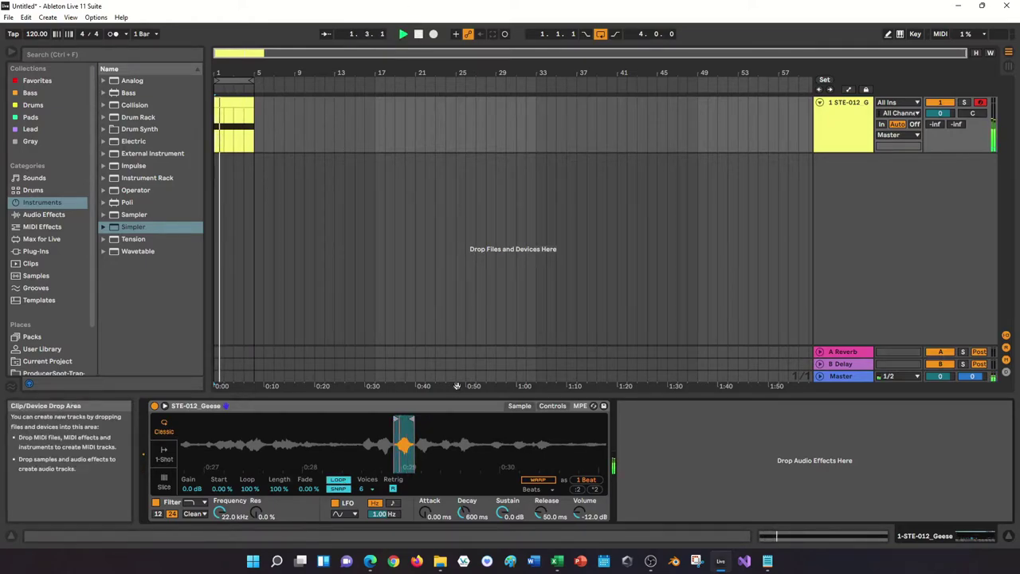
# Shorten the sample region to a waveform fragment of about 8 ms near 0:28.99 and stop playback.
pyautogui.moveTo(406, 443); pyautogui.dragTo(406, 502)
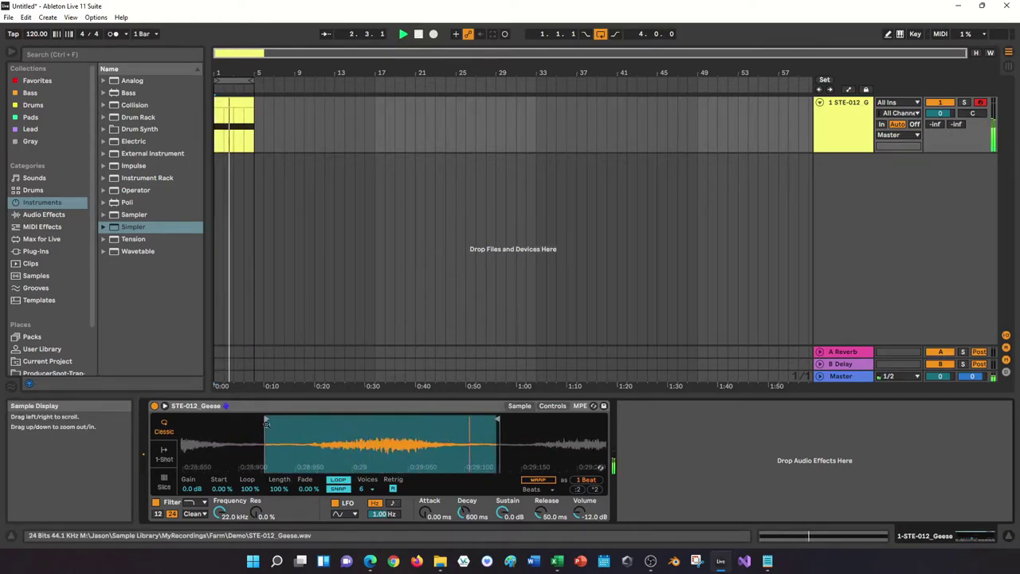
pyautogui.moveTo(267, 418); pyautogui.dragTo(338, 418)
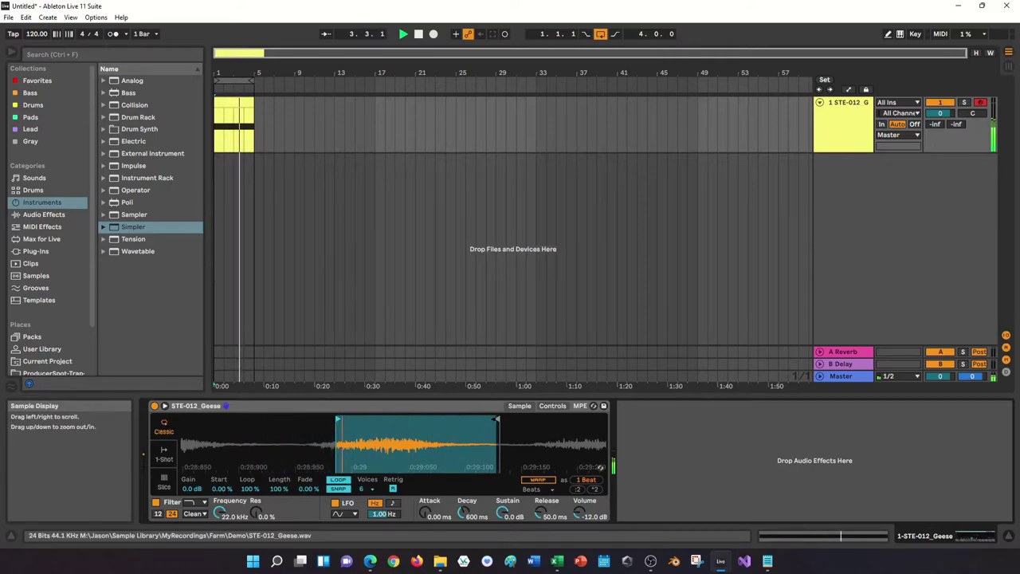
pyautogui.moveTo(497, 418)
pyautogui.mouseDown()
pyautogui.moveTo(355, 418)
pyautogui.moveTo(345, 494)
pyautogui.mouseUp()
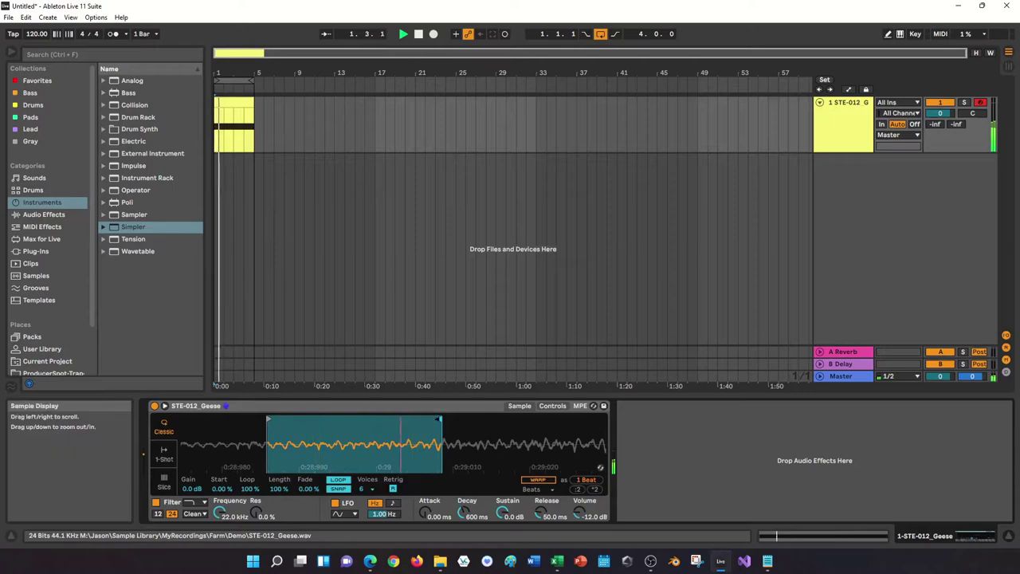
pyautogui.moveTo(442, 419); pyautogui.dragTo(310, 422)
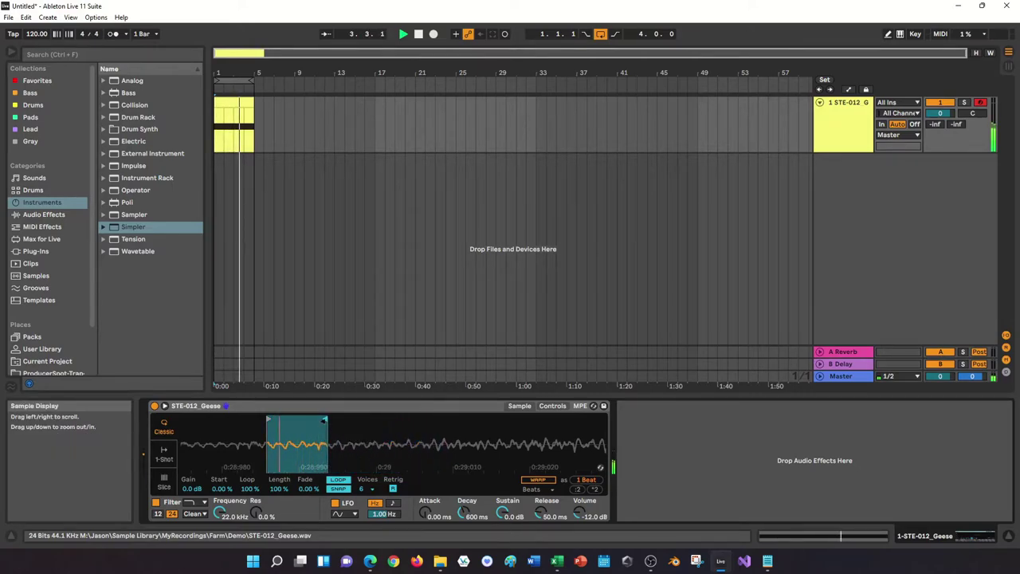
pyautogui.click(419, 34)
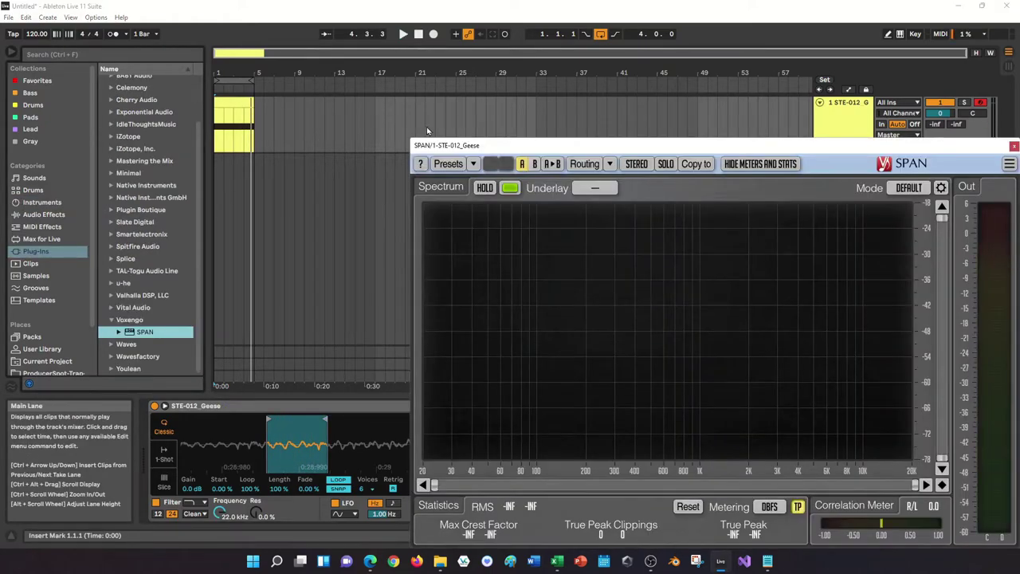
# Play the looped fragment to examine its frequency spectrum in SPAN, and close the analyzer window.
pyautogui.moveTo(497, 154); pyautogui.dragTo(477, 94)
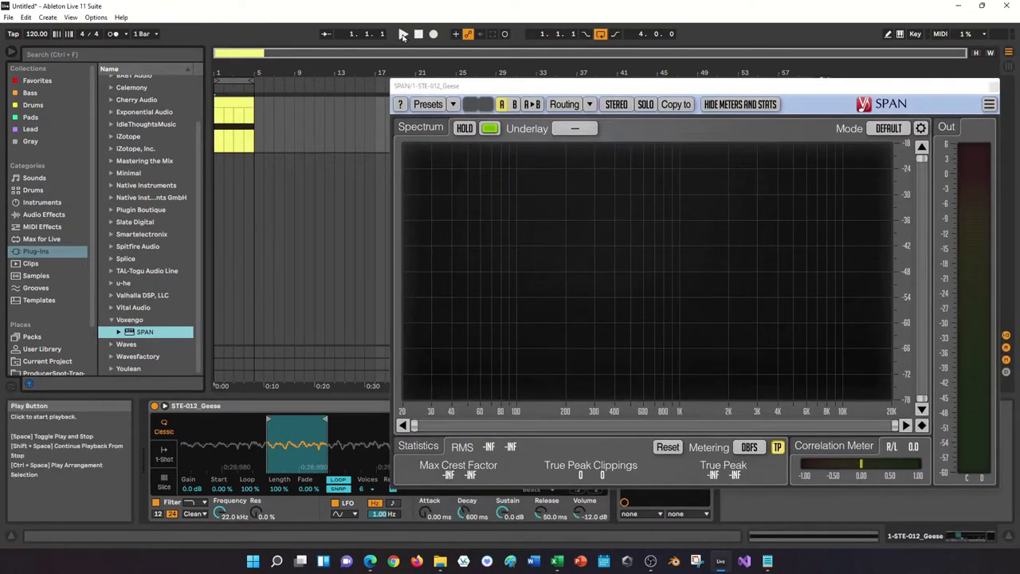
pyautogui.click(404, 34)
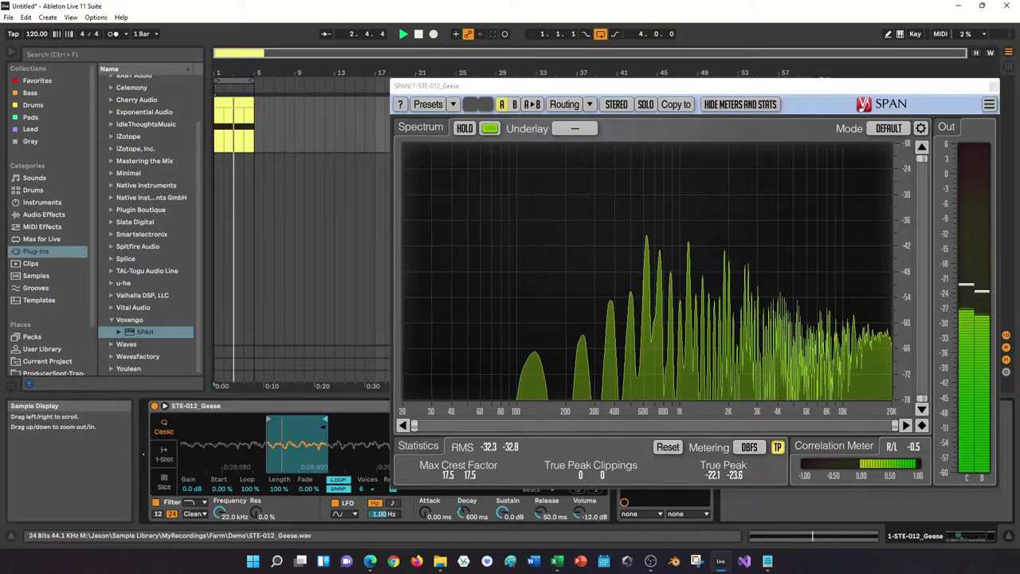
pyautogui.click(417, 34)
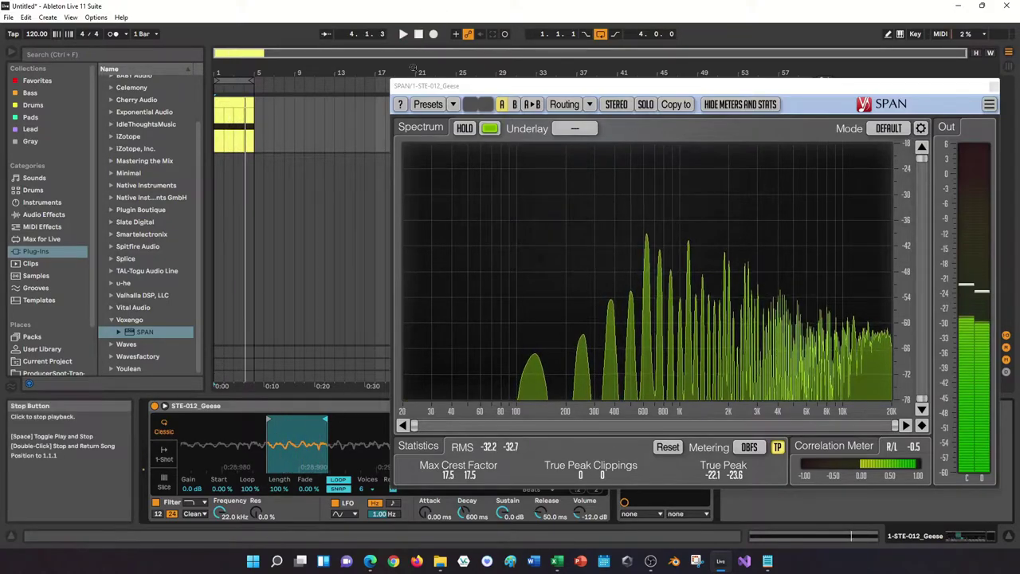
pyautogui.click(990, 87)
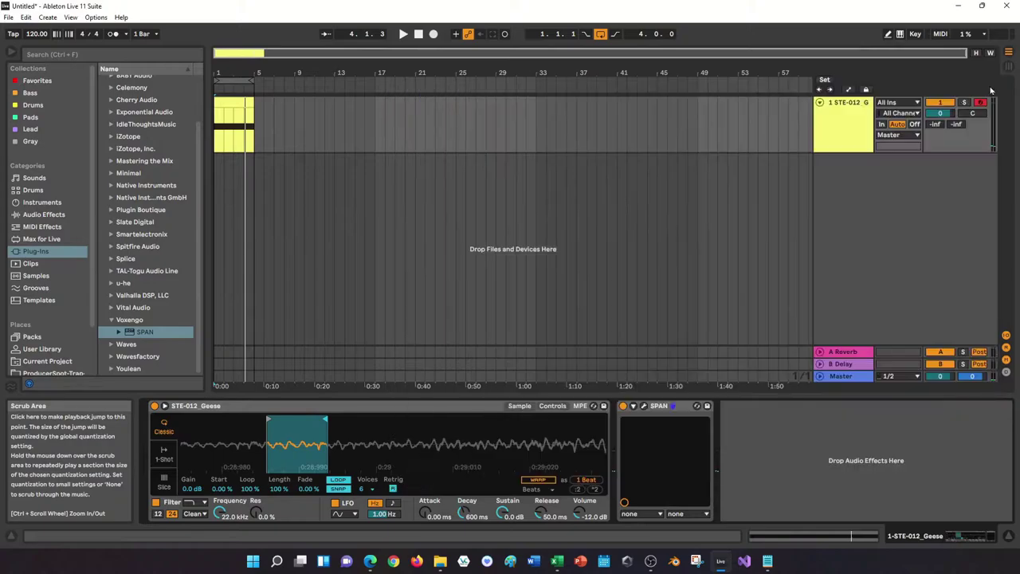
# Insert the Tuner audio effect between Simpler and SPAN.
pyautogui.click(24, 214)
pyautogui.click(131, 215)
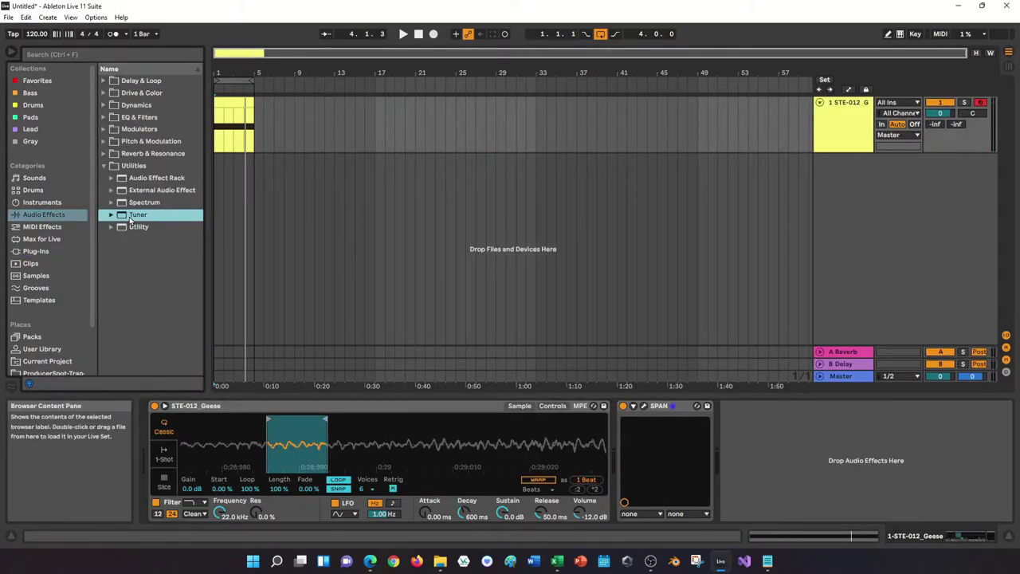
pyautogui.moveTo(680, 462); pyautogui.dragTo(625, 444)
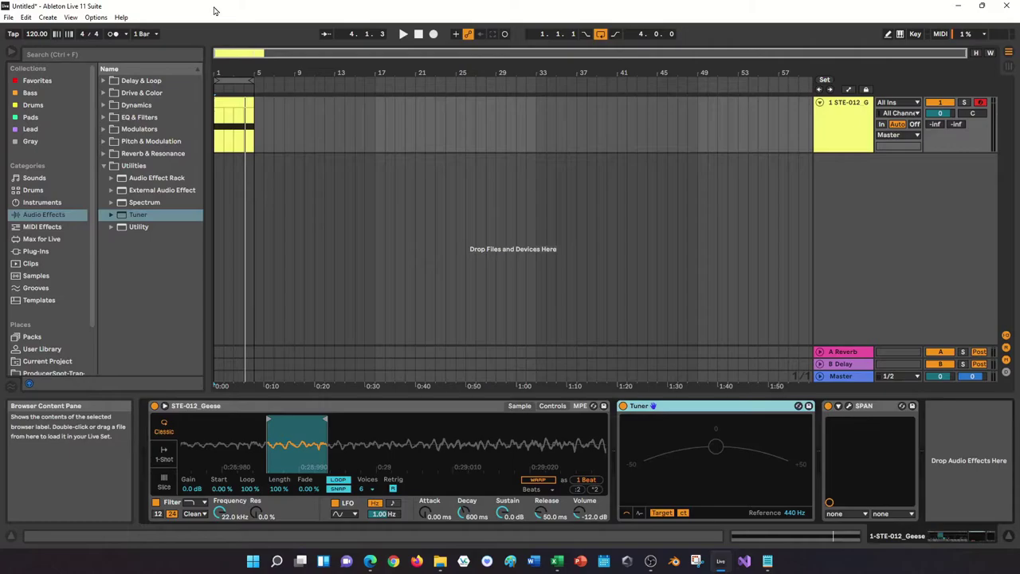
# Check which note the MIDI clip plays in the piano roll and return to the track's devices.
pyautogui.doubleClick(238, 104)
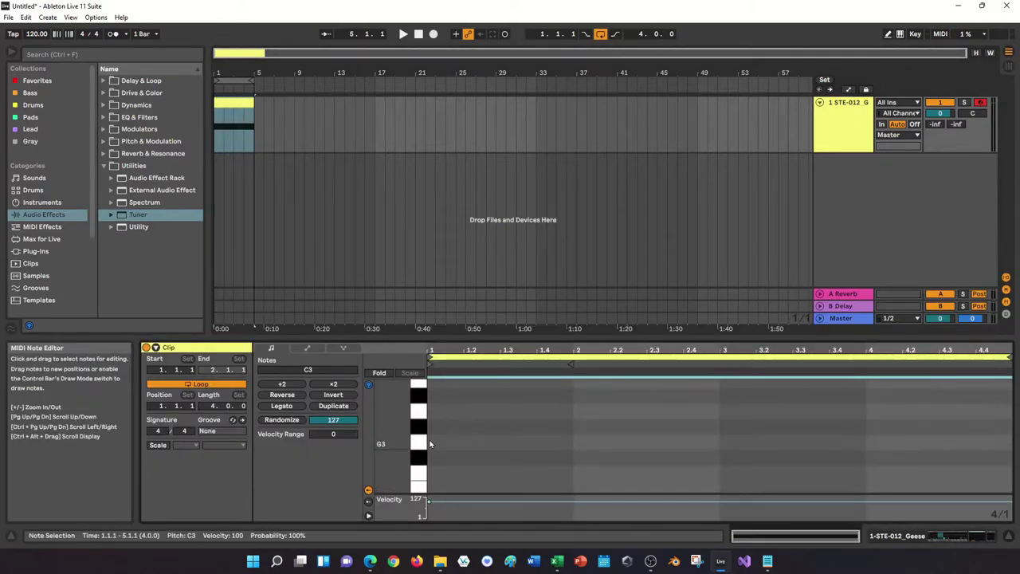
pyautogui.scroll(-1, 429, 443)
pyautogui.click(418, 447)
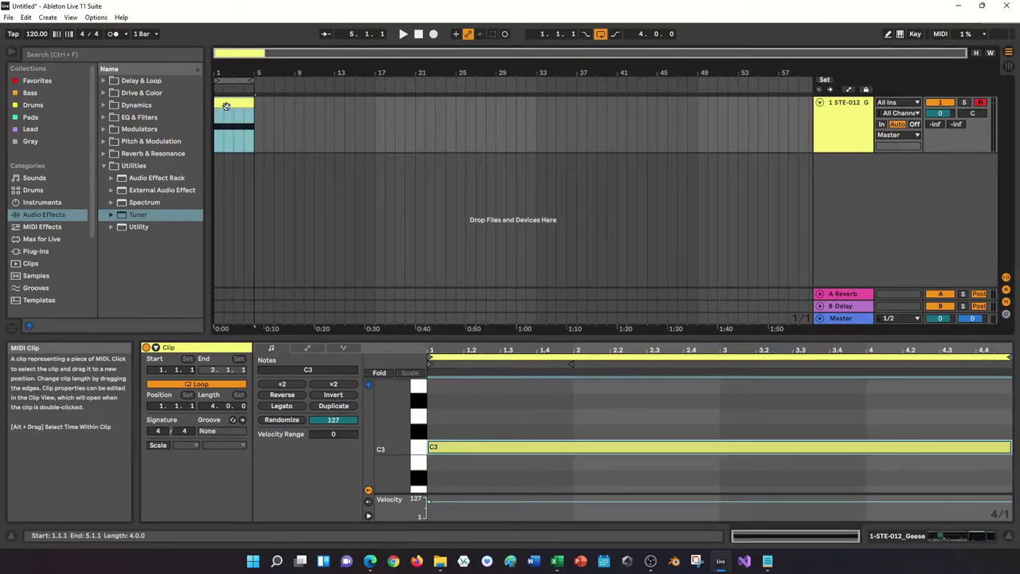
pyautogui.click(956, 536)
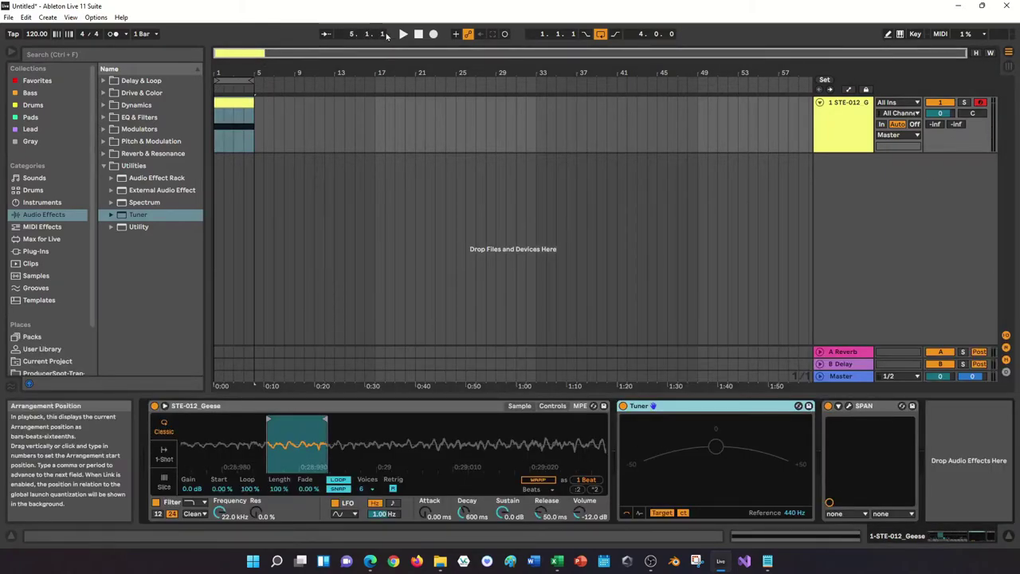
# Return the playback position to the start and add a Utility effect after SPAN.
pyautogui.click(419, 34)
pyautogui.click(139, 226)
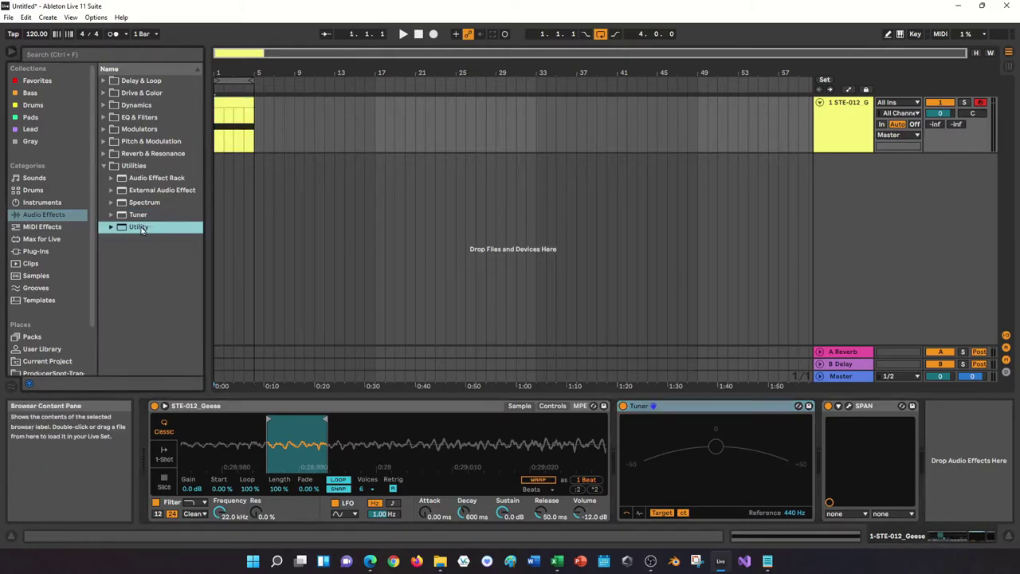
pyautogui.moveTo(907, 451); pyautogui.dragTo(929, 446)
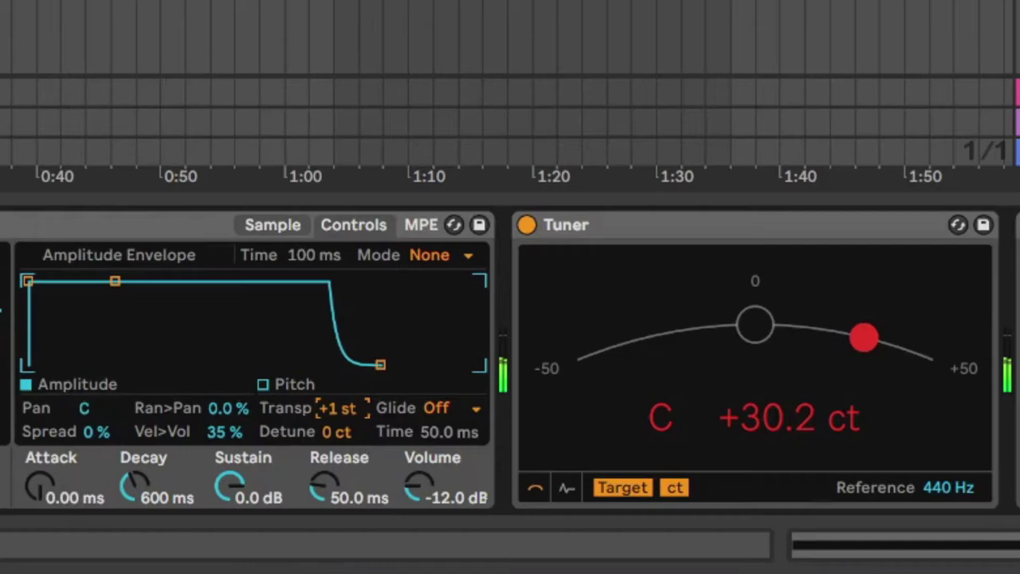
# Set Simpler's transpose to +1 st and lower its detune to bring the note to C on the Tuner.
pyautogui.moveTo(337, 408)
pyautogui.mouseDown()
pyautogui.moveTo(350, 424)
pyautogui.moveTo(337, 403)
pyautogui.mouseUp()
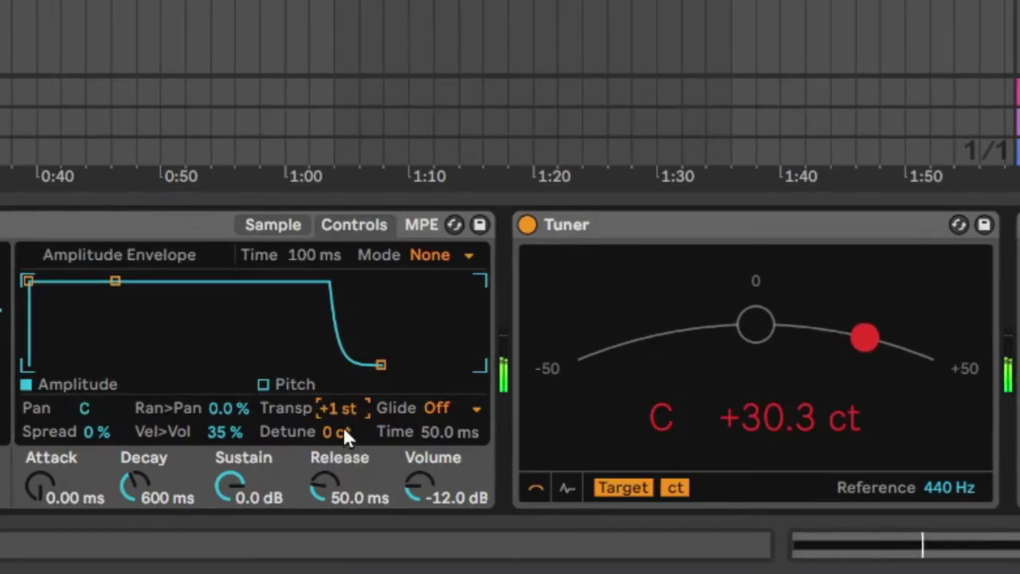
pyautogui.moveTo(335, 431); pyautogui.dragTo(336, 454)
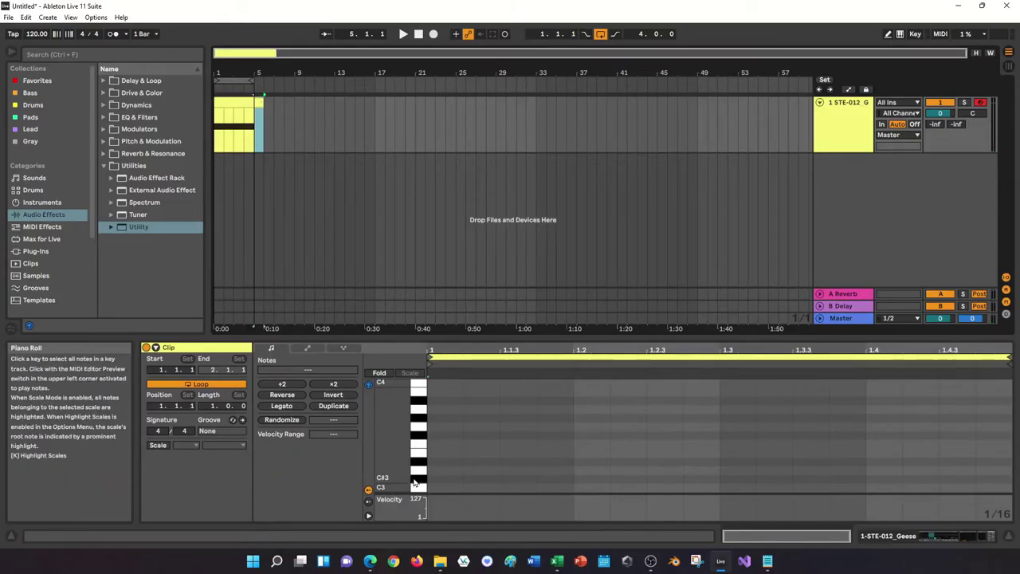
# Set the amplitude envelope's attack to 70.1 ms and release to 145 ms in Simpler, and stop playback.
pyautogui.scroll(-5, 413, 415)
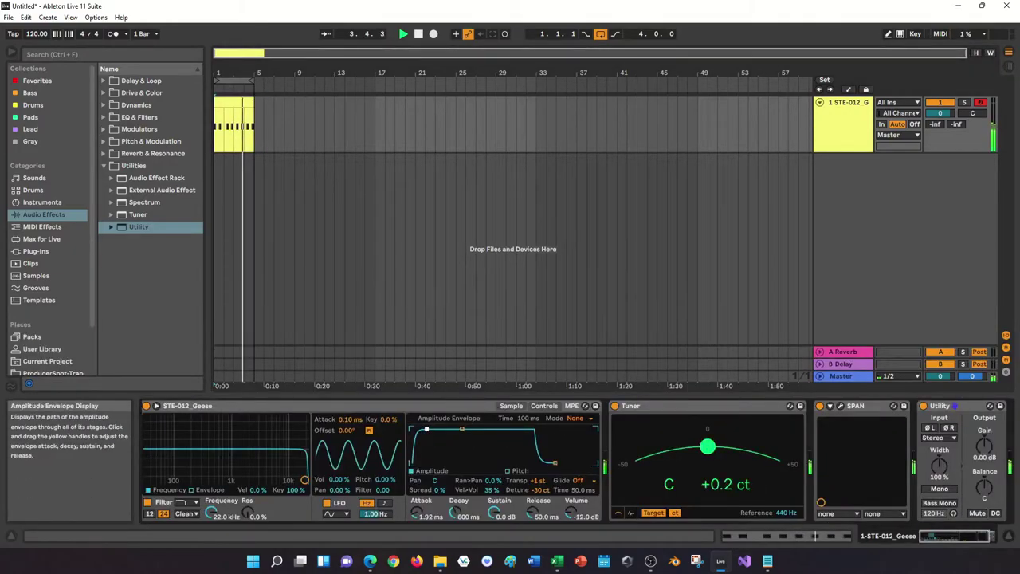
pyautogui.moveTo(431, 439); pyautogui.dragTo(444, 429)
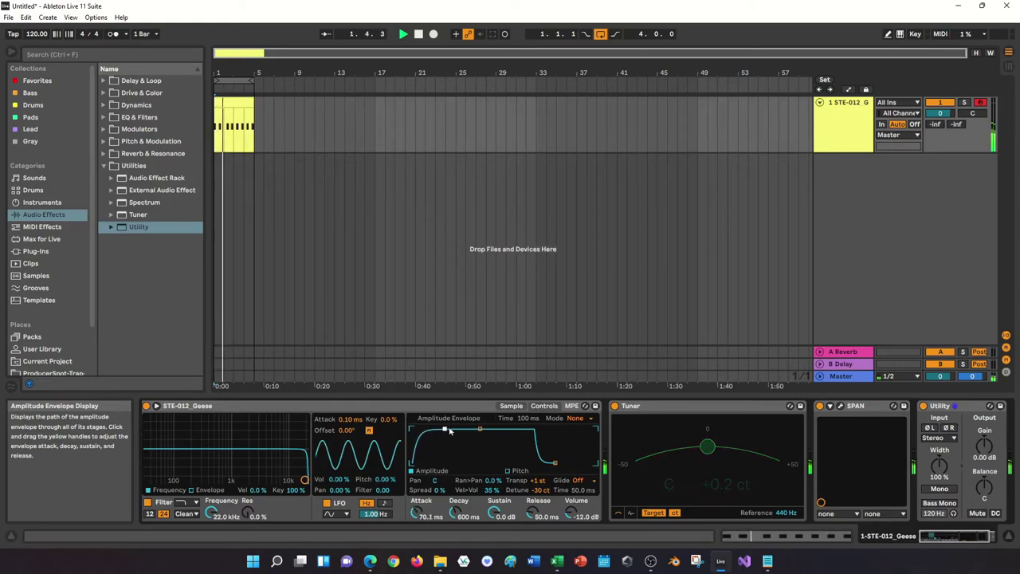
pyautogui.moveTo(550, 462); pyautogui.dragTo(561, 462)
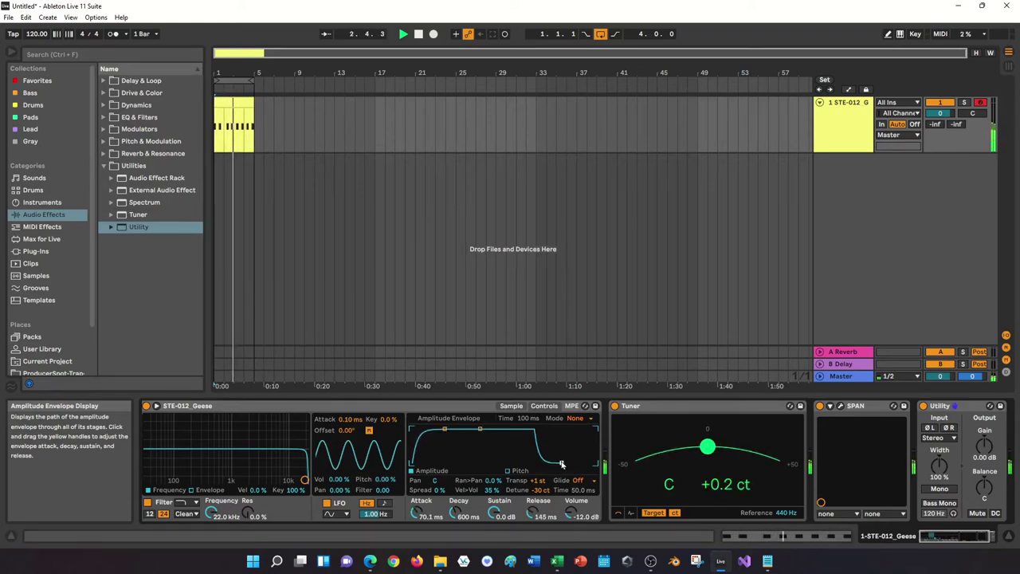
pyautogui.click(418, 36)
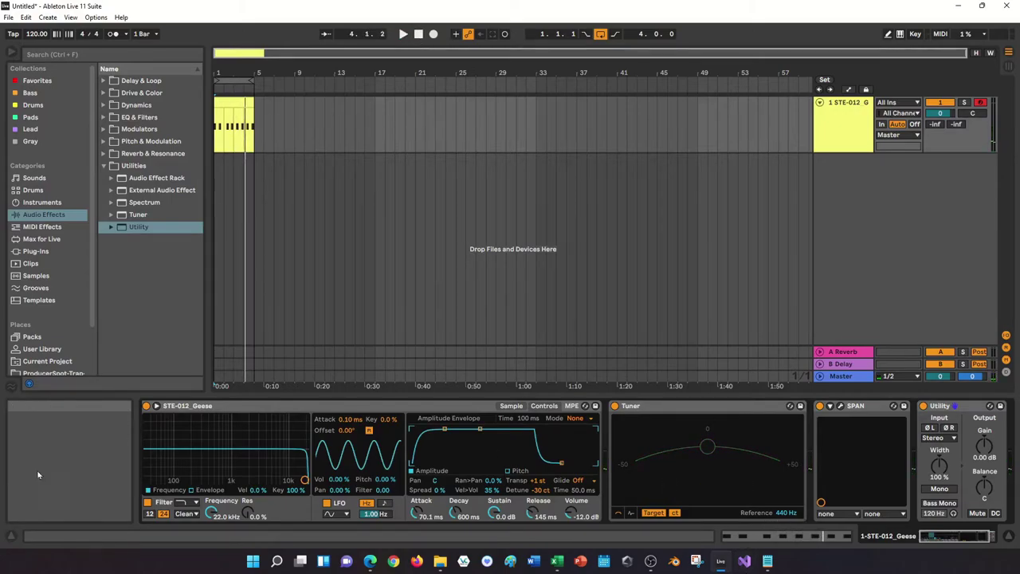
# Add the ValhallaSupermassive plug-in after Utility, restart playback and bring the plug-in window clear of the devices.
pyautogui.click(35, 251)
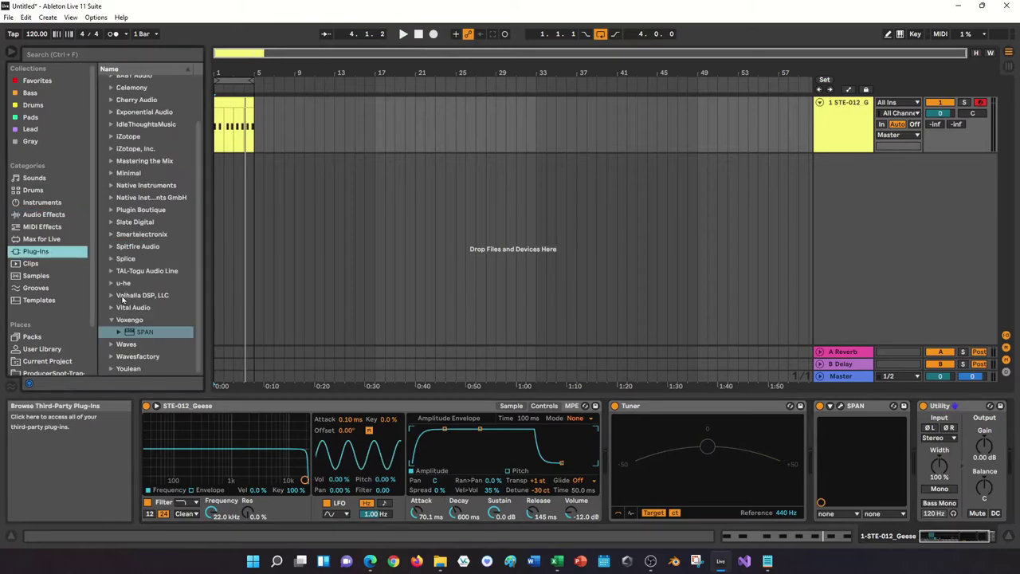
pyautogui.click(111, 296)
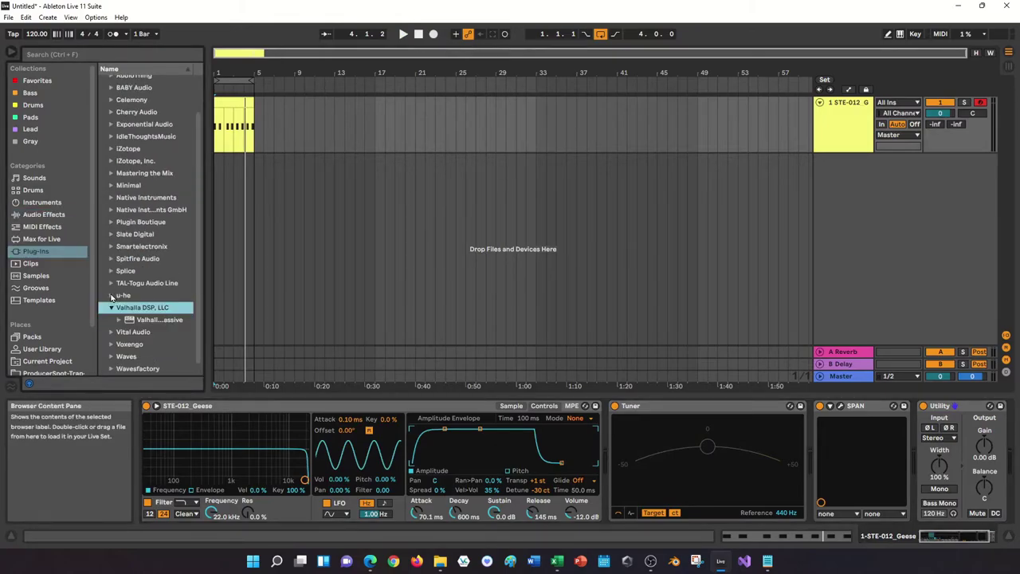
pyautogui.click(157, 318)
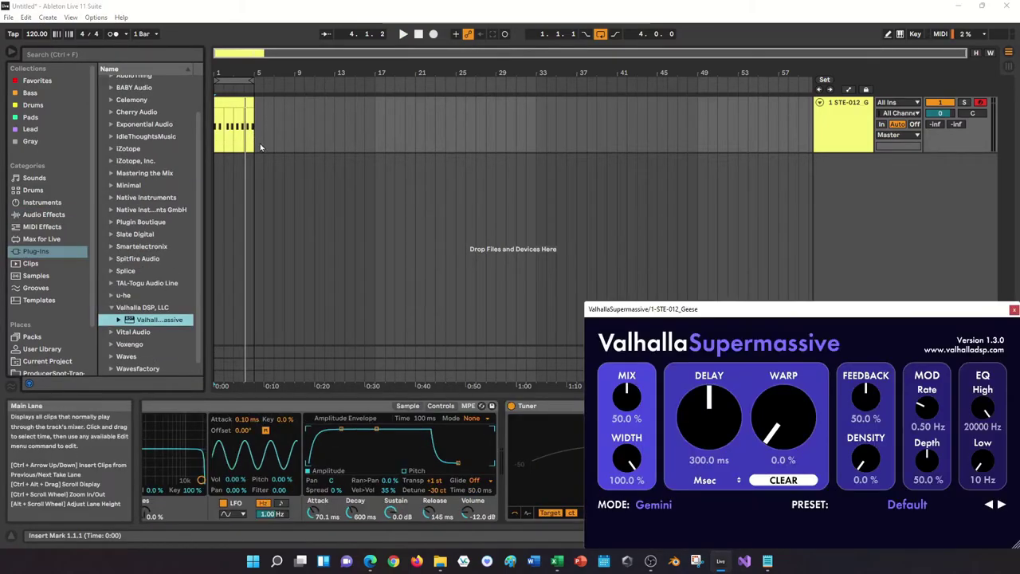
pyautogui.click(418, 34)
pyautogui.click(403, 34)
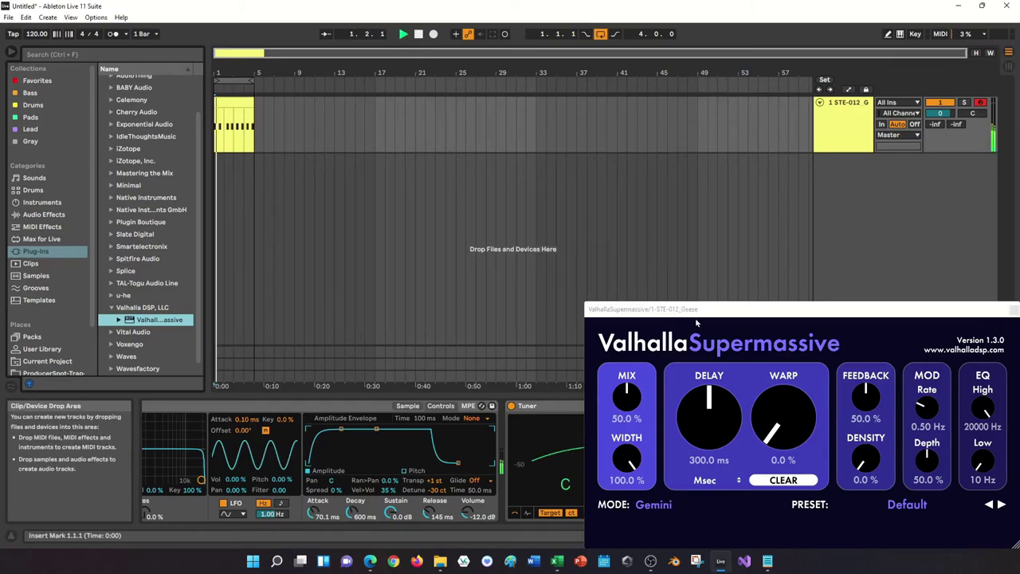
pyautogui.moveTo(698, 310); pyautogui.dragTo(419, 83)
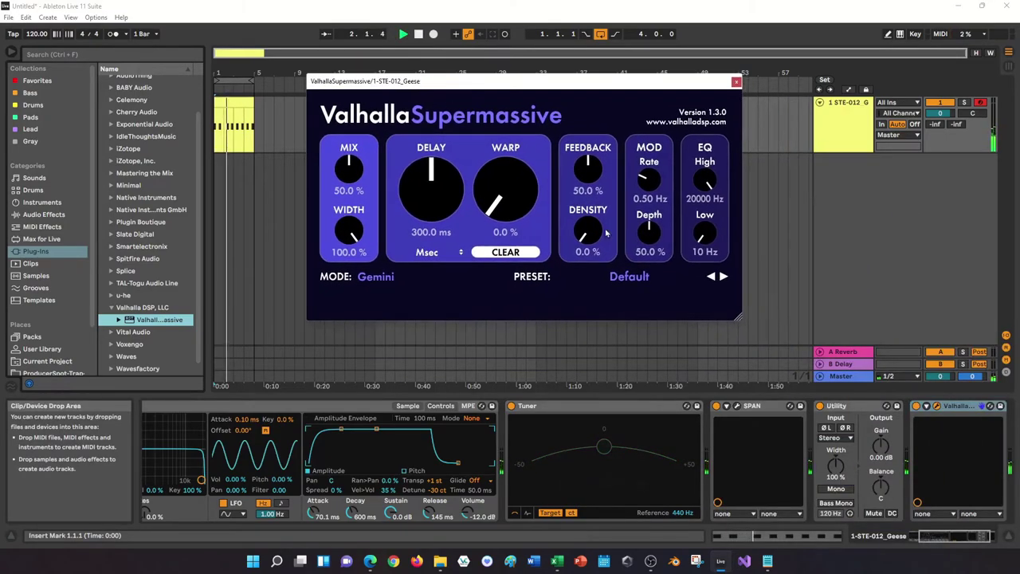
# Load the TriangulumHall preset from ValhallaSupermassive's large reverbs.
pyautogui.click(387, 279)
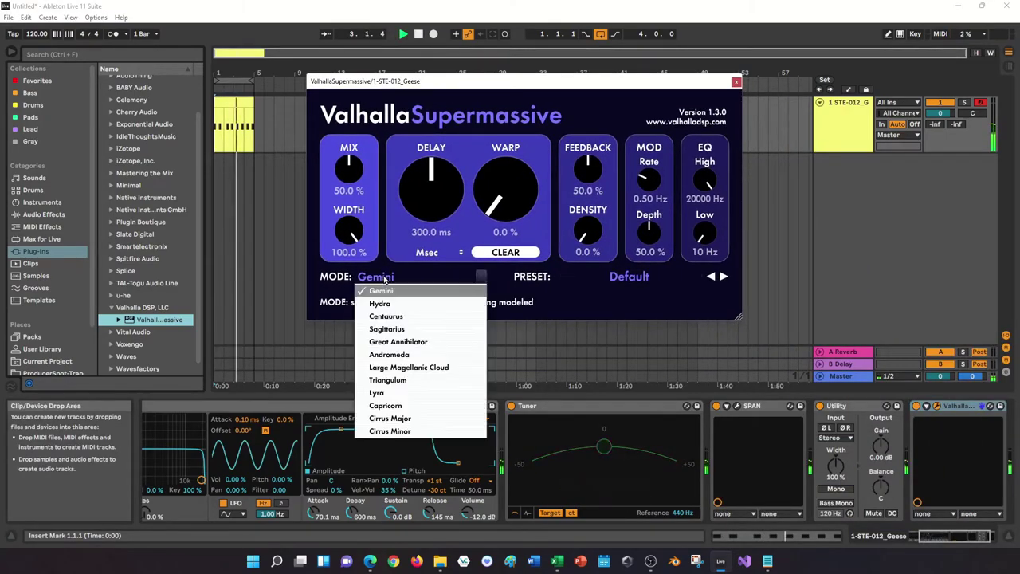
pyautogui.click(377, 291)
pyautogui.click(624, 277)
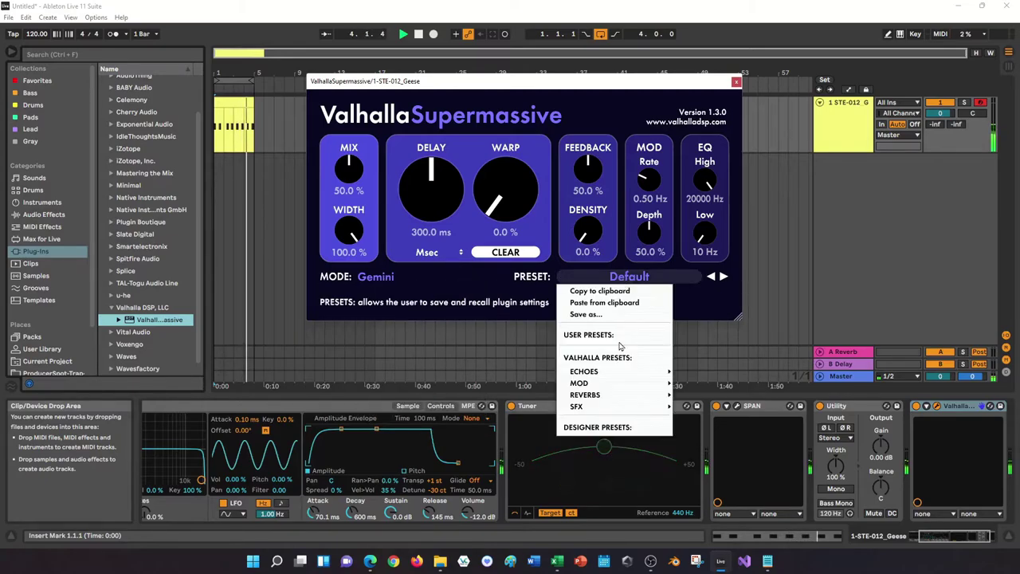
pyautogui.moveTo(665, 394)
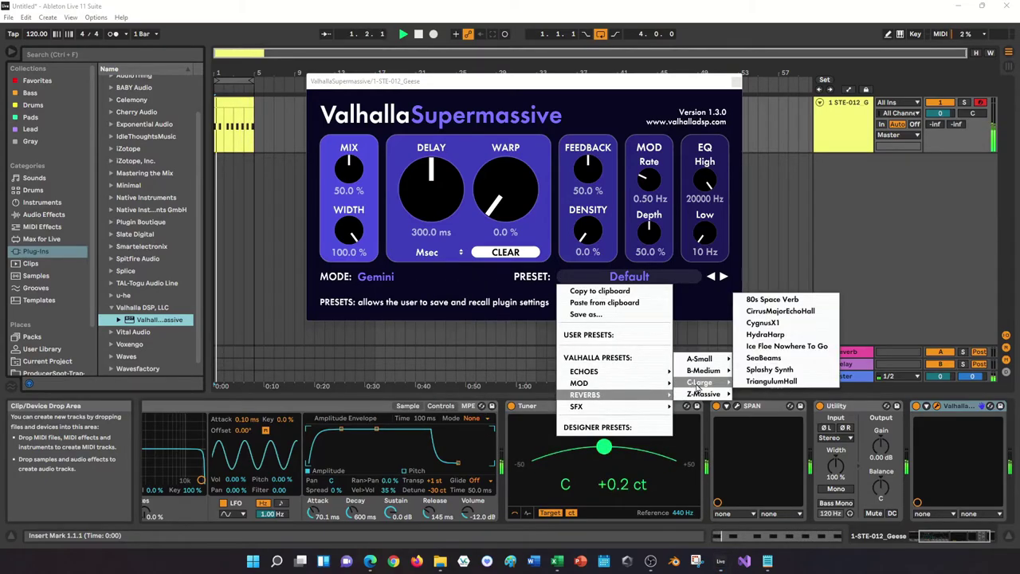
pyautogui.click(779, 382)
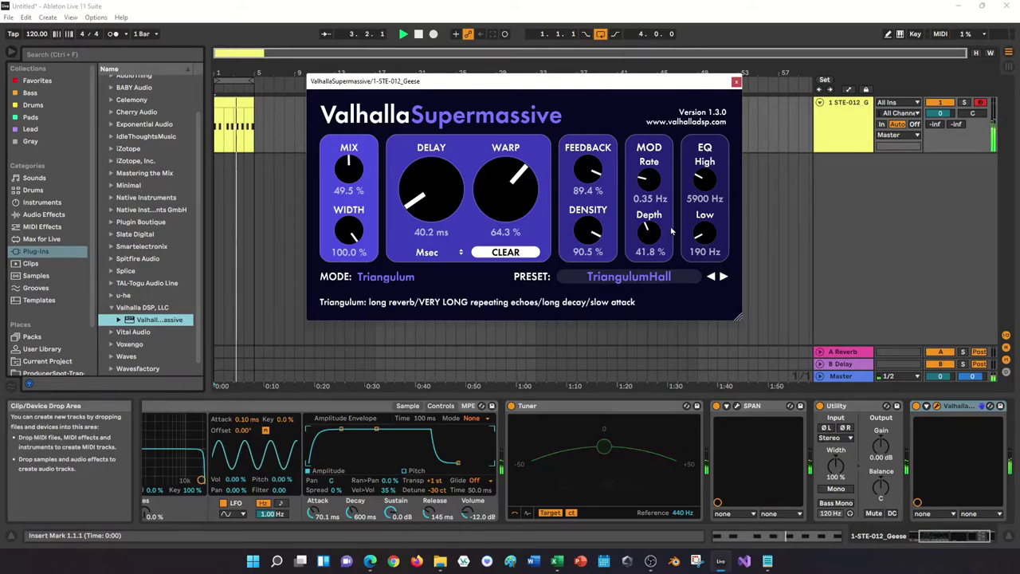
# Reposition the ValhallaSupermassive window, stop playback and open the track's MIDI clip.
pyautogui.moveTo(446, 82); pyautogui.dragTo(451, 116)
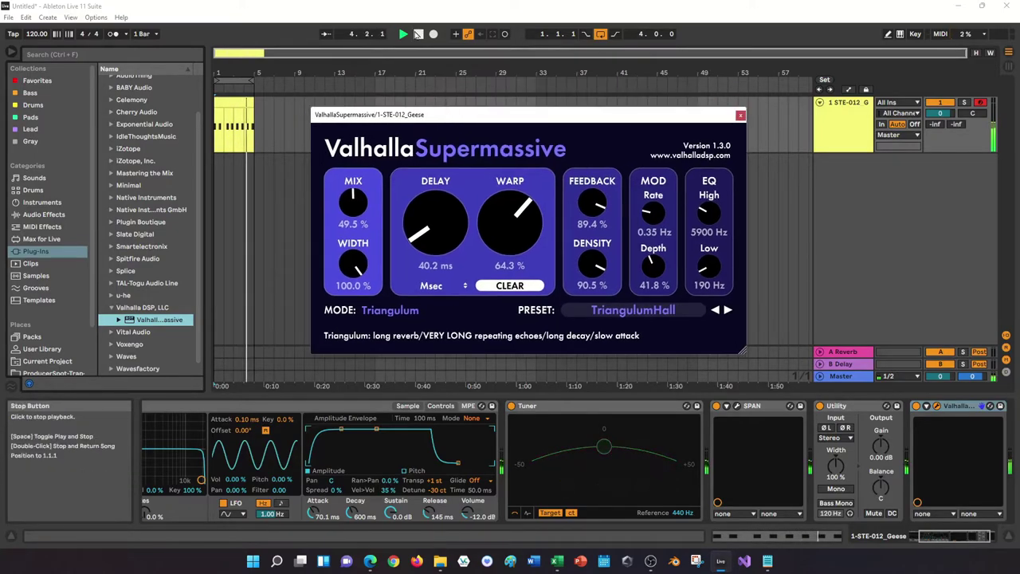
pyautogui.click(417, 36)
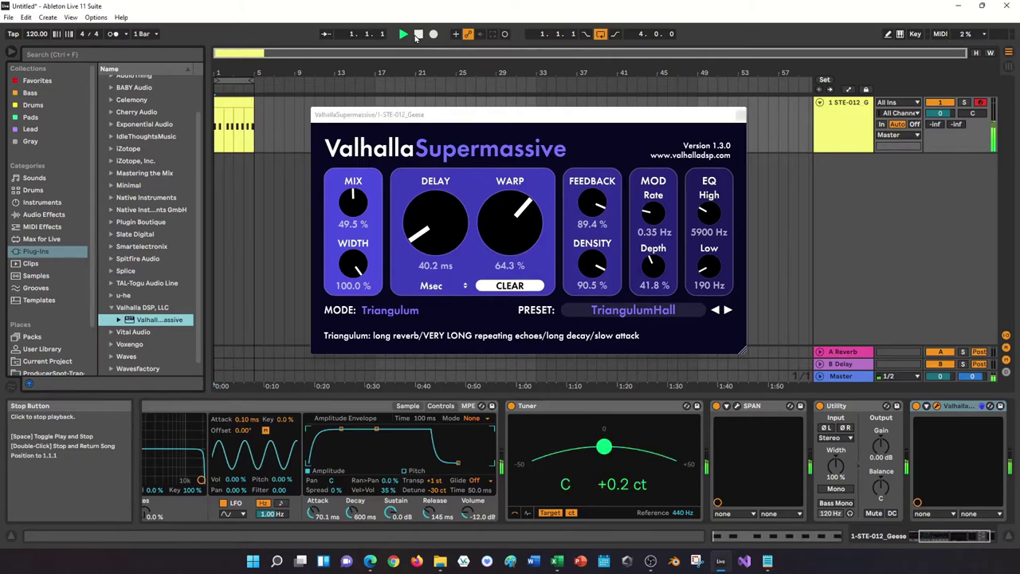
pyautogui.doubleClick(233, 132)
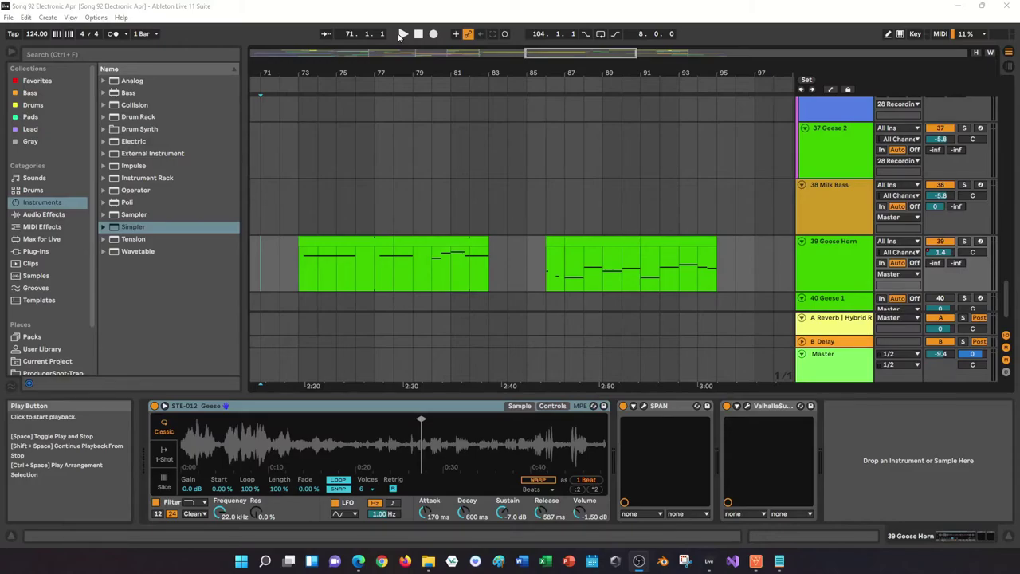
# Play the finished song from bar 71 to hear the Goose Horn track, showing more of the arrangement.
pyautogui.click(402, 34)
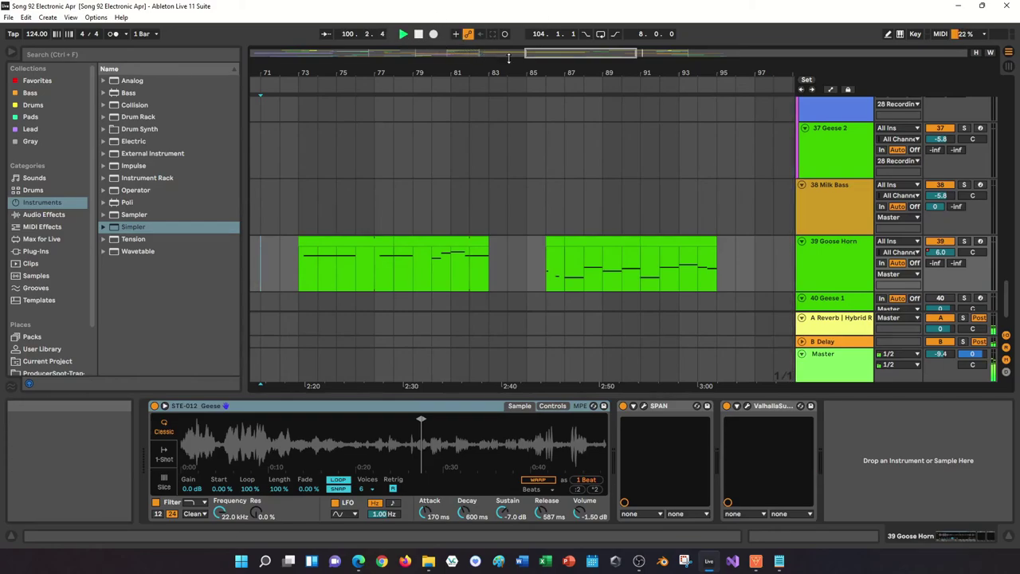
pyautogui.moveTo(314, 73); pyautogui.dragTo(318, 45)
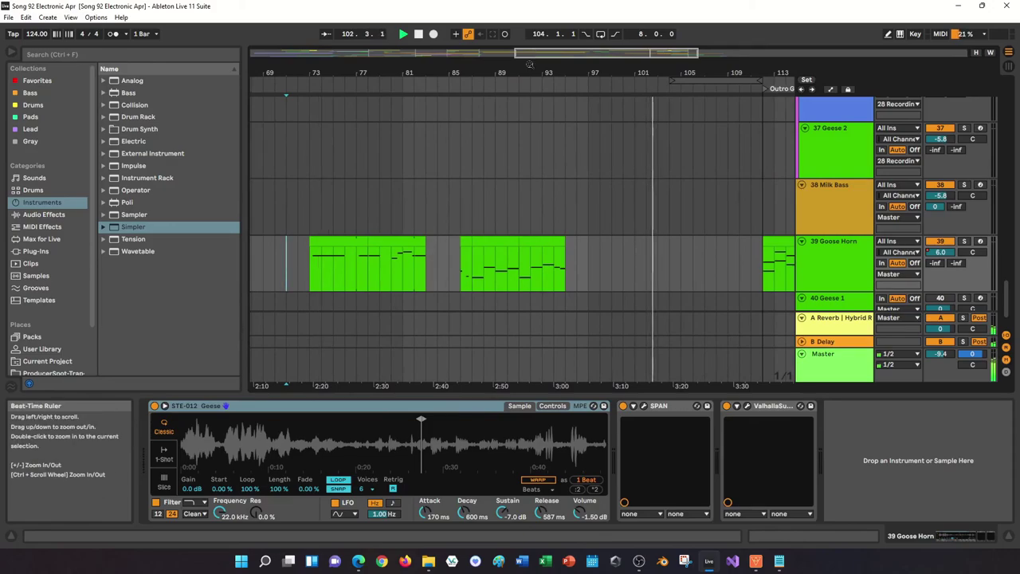